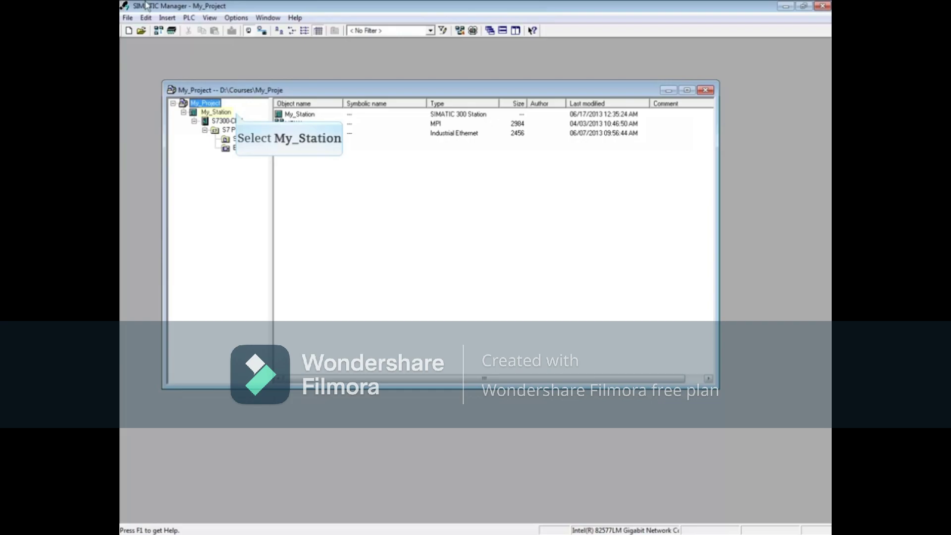
- Open My_Station's hardware configuration in HW Config from SIMATIC Manager and open the Options menu
{"action": "left_click", "coordinate": [236, 113]}
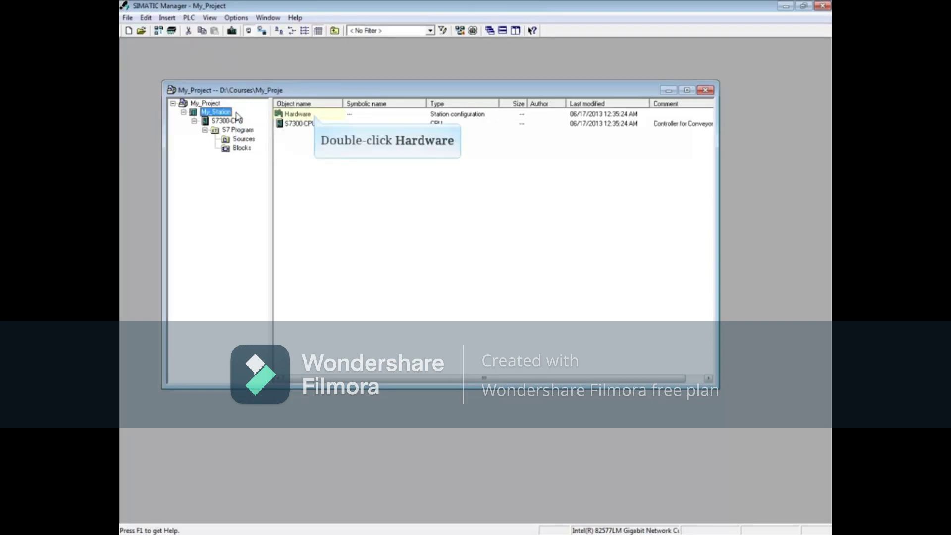
{"action": "double_click", "coordinate": [312, 115]}
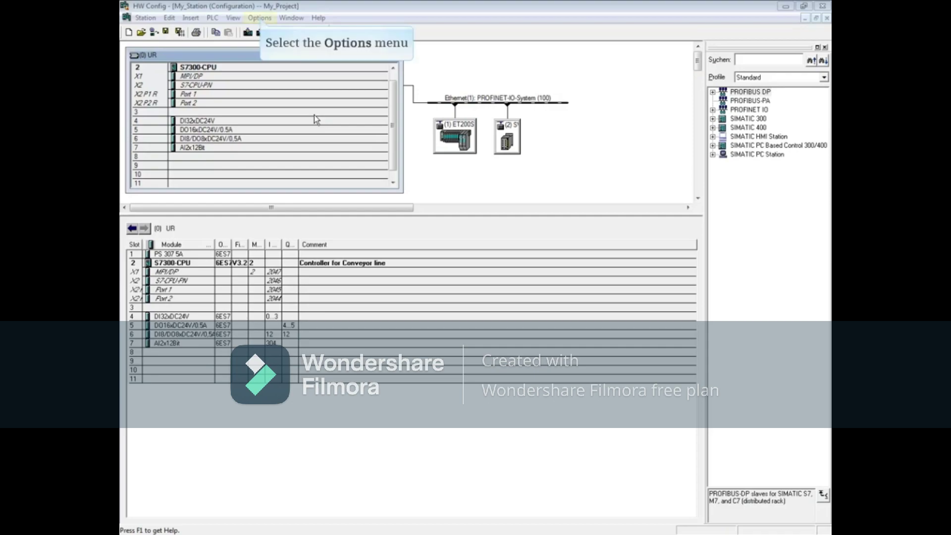
{"action": "left_click", "coordinate": [259, 19]}
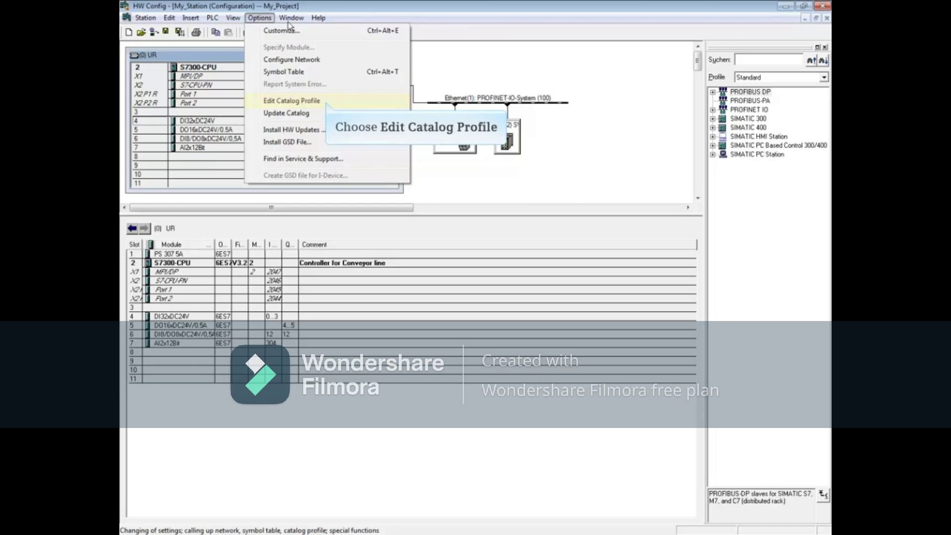
- Open the catalog profile editor maximized and copy PS 307 5A from PS-300 into S7hpro0
{"action": "left_click", "coordinate": [325, 102]}
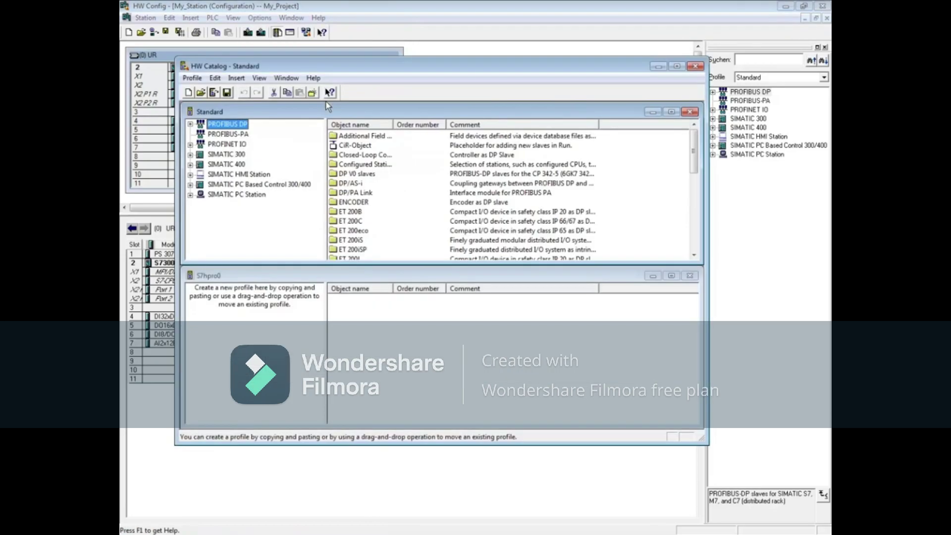
{"action": "left_click", "coordinate": [677, 69]}
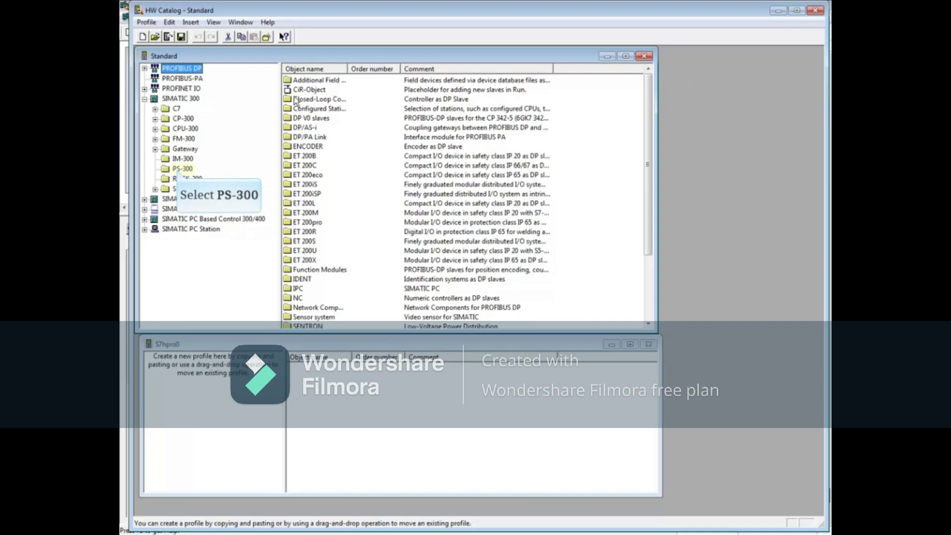
{"action": "left_click", "coordinate": [177, 169]}
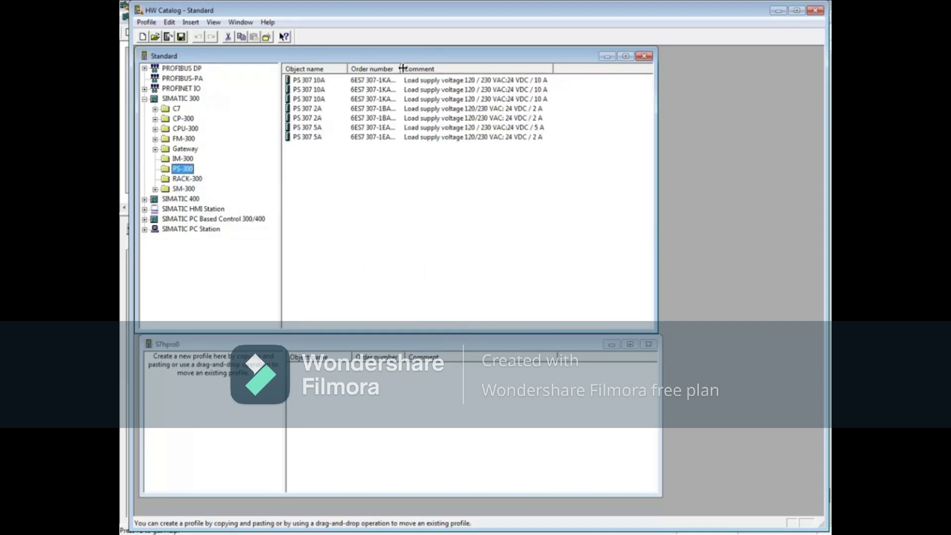
{"action": "left_click_drag", "start_coordinate": [402, 68], "coordinate": [452, 68]}
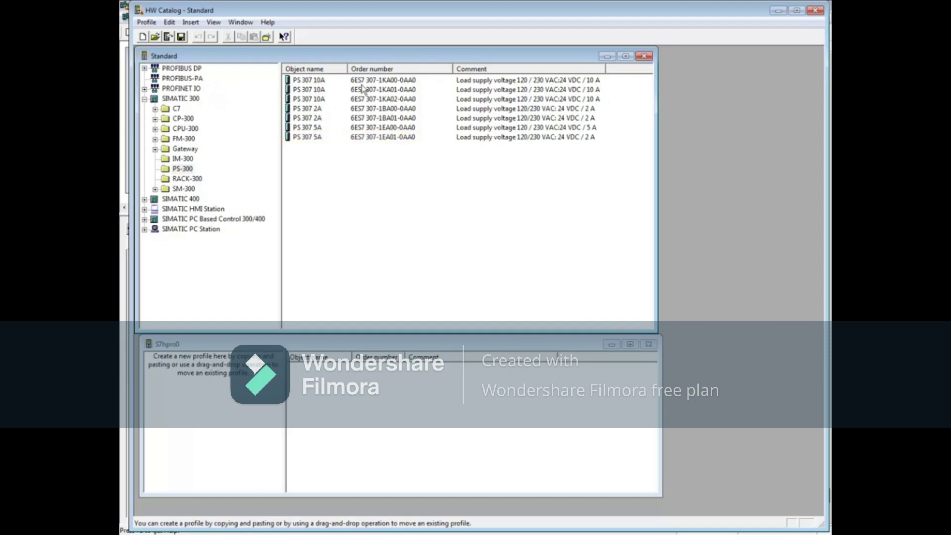
{"action": "left_click", "coordinate": [309, 143], "text": "shift"}
{"action": "left_click_drag", "start_coordinate": [309, 142], "coordinate": [185, 369]}
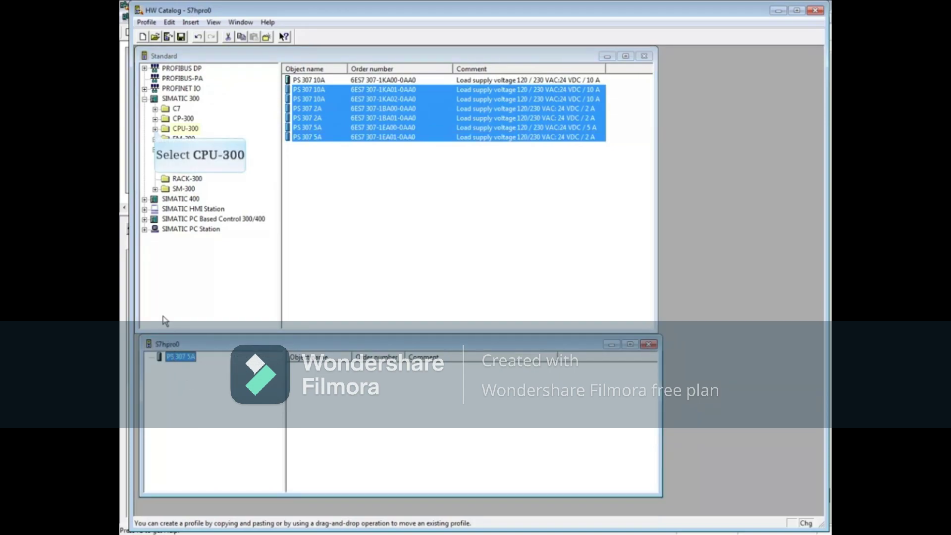
- Copy CPU 315-2 PN/DP 6ES7 315-2EH14-0AB0, firmware V3.2, into the S7hpro0 profile
{"action": "left_click", "coordinate": [155, 129]}
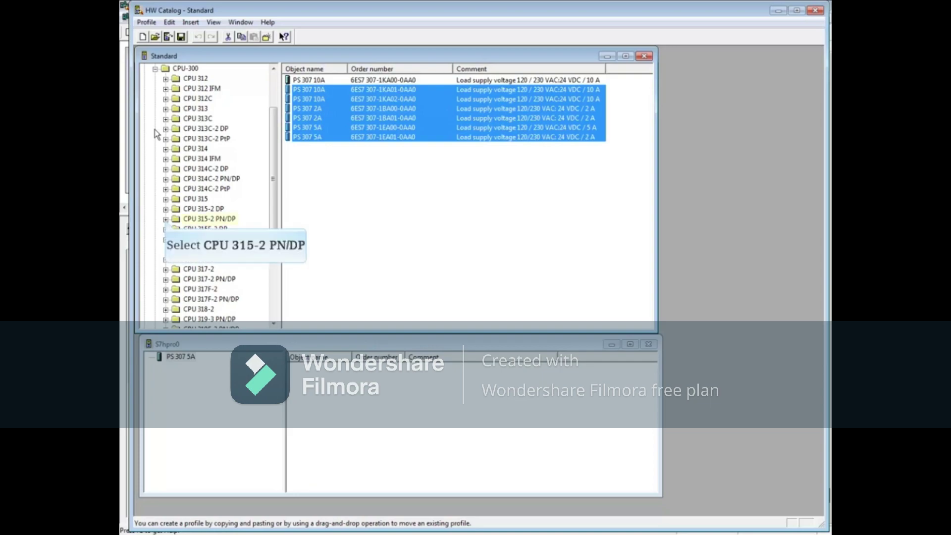
{"action": "left_click", "coordinate": [166, 219]}
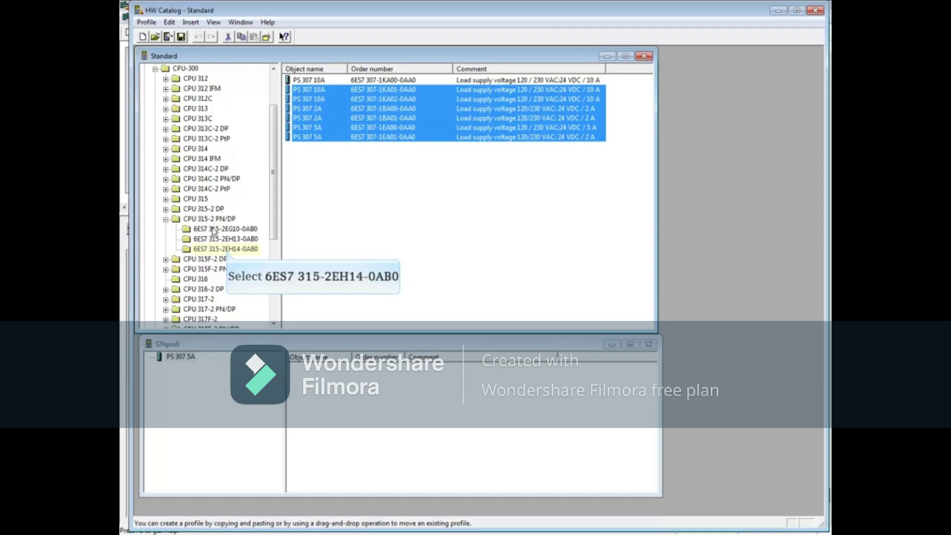
{"action": "left_click", "coordinate": [227, 250]}
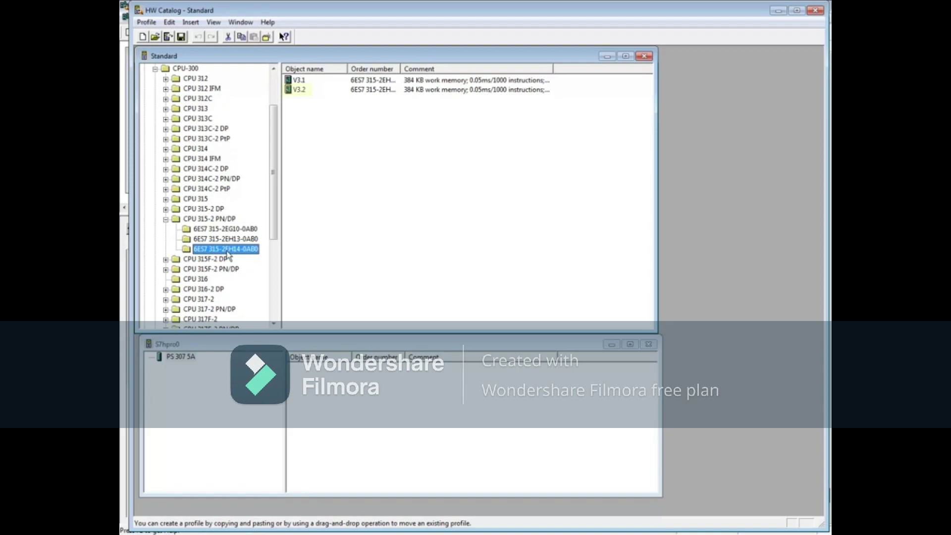
{"action": "left_click_drag", "start_coordinate": [297, 90], "coordinate": [182, 367]}
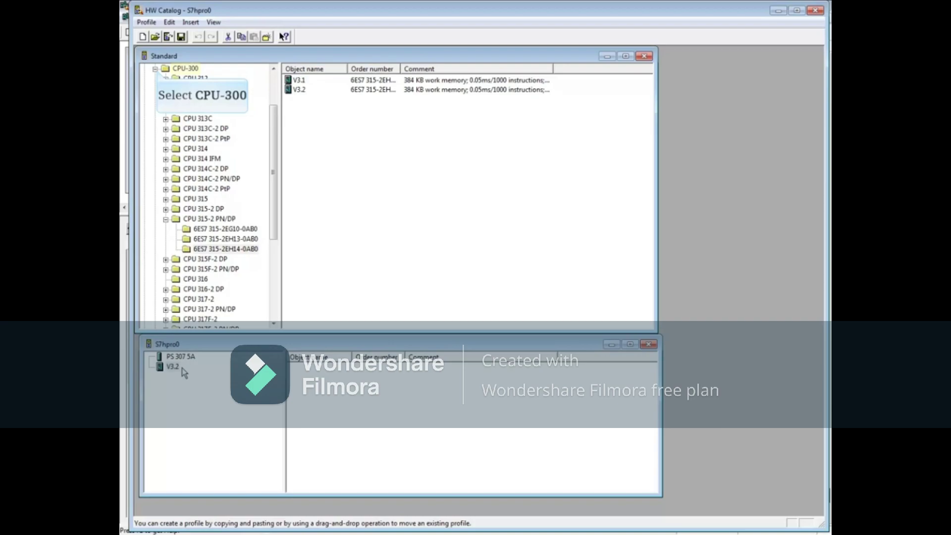
- Expand SM-300 and add the SM 321 DI32xDC24V module from DI-300 to S7hpro0
{"action": "left_click", "coordinate": [156, 70]}
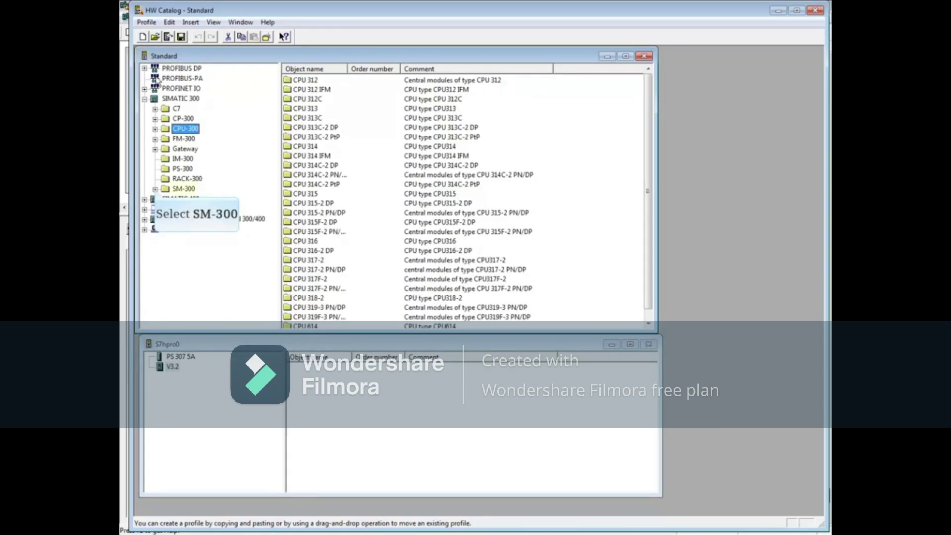
{"action": "left_click", "coordinate": [155, 190]}
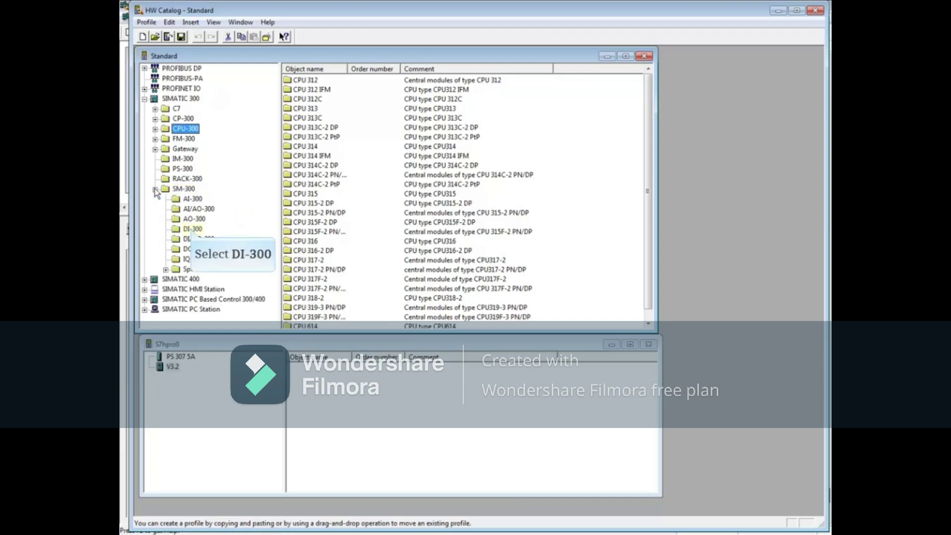
{"action": "left_click", "coordinate": [191, 228]}
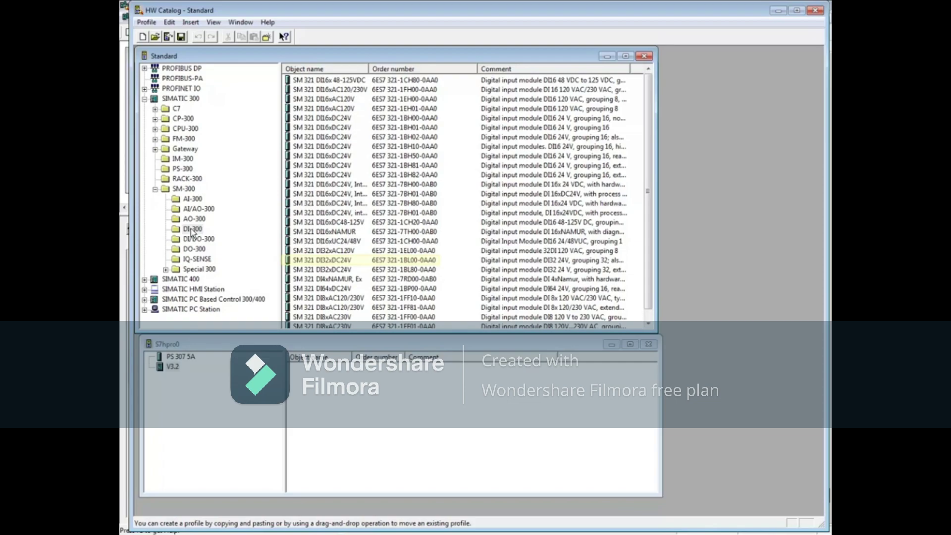
{"action": "left_click", "coordinate": [192, 230]}
{"action": "left_click_drag", "start_coordinate": [333, 263], "coordinate": [173, 394]}
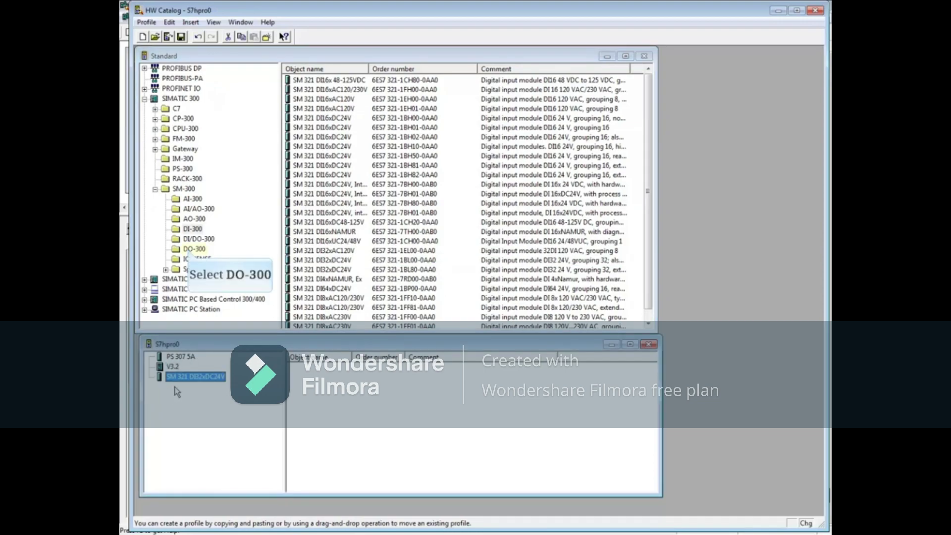
- Add SM 322 DO16xDC24V/0.5A from DO-300 and an SM 323 DI8/DO8 from DI/DO-300
{"action": "left_click", "coordinate": [193, 249]}
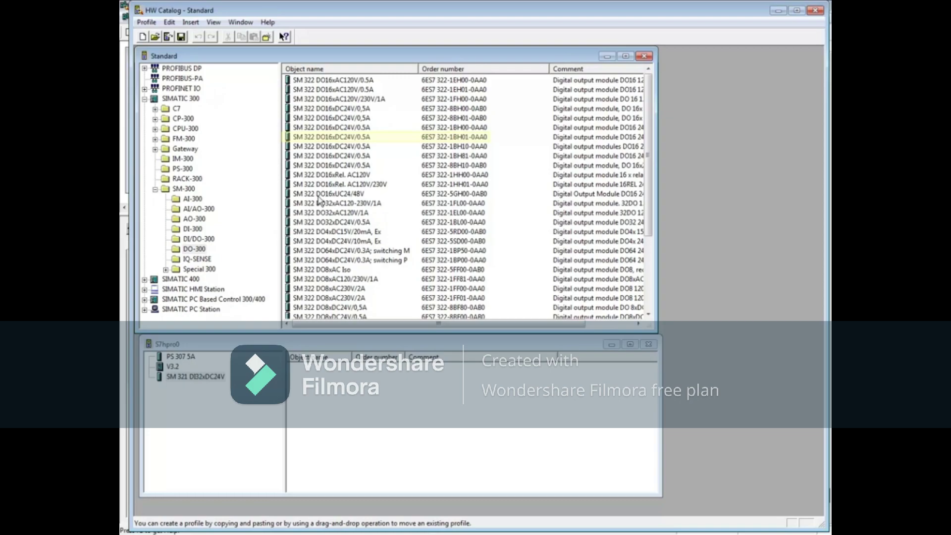
{"action": "left_click_drag", "start_coordinate": [332, 140], "coordinate": [191, 408]}
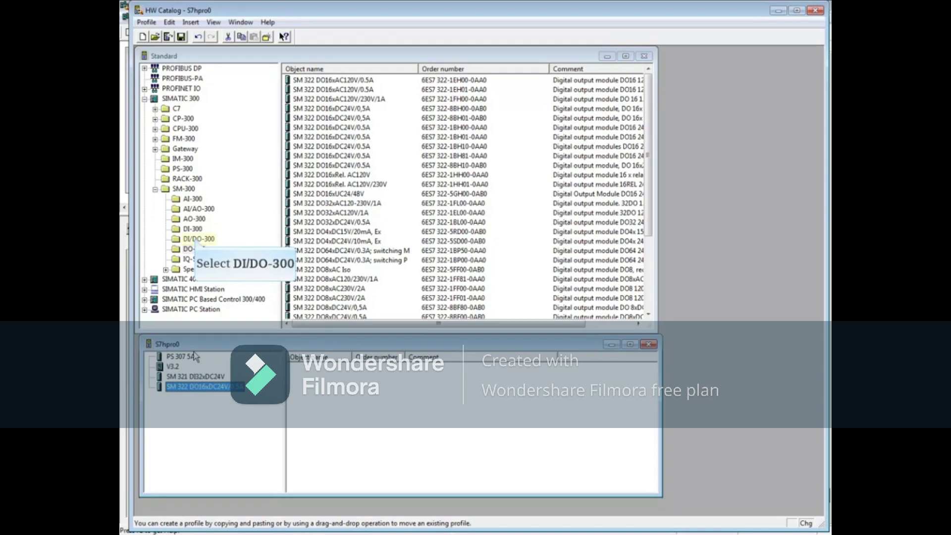
{"action": "left_click", "coordinate": [196, 240]}
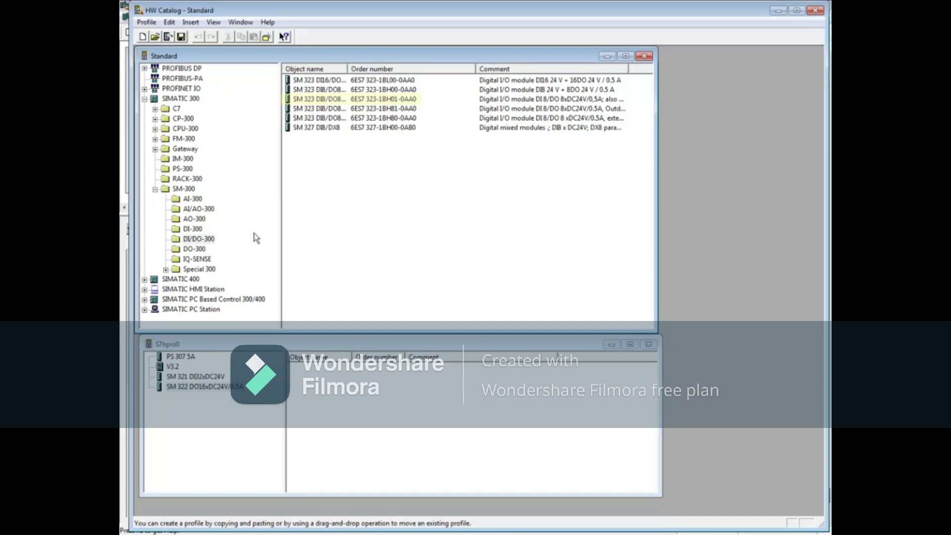
{"action": "left_click", "coordinate": [319, 118], "text": "ctrl"}
{"action": "left_click", "coordinate": [325, 127], "text": "shift"}
{"action": "left_click_drag", "start_coordinate": [325, 127], "coordinate": [197, 416]}
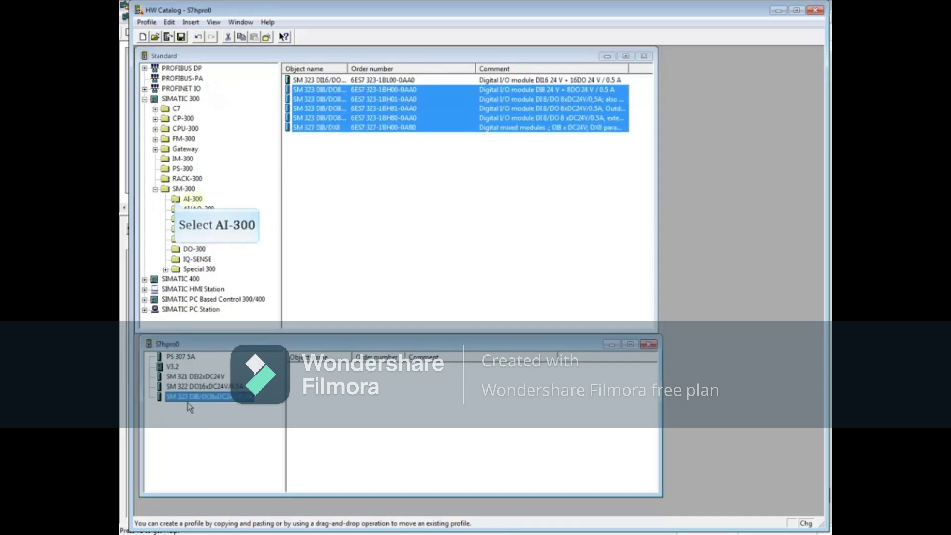
- Copy the SM 331 AI2x12Bit module from the AI-300 group into the S7hpro0 profile
{"action": "left_click", "coordinate": [176, 203]}
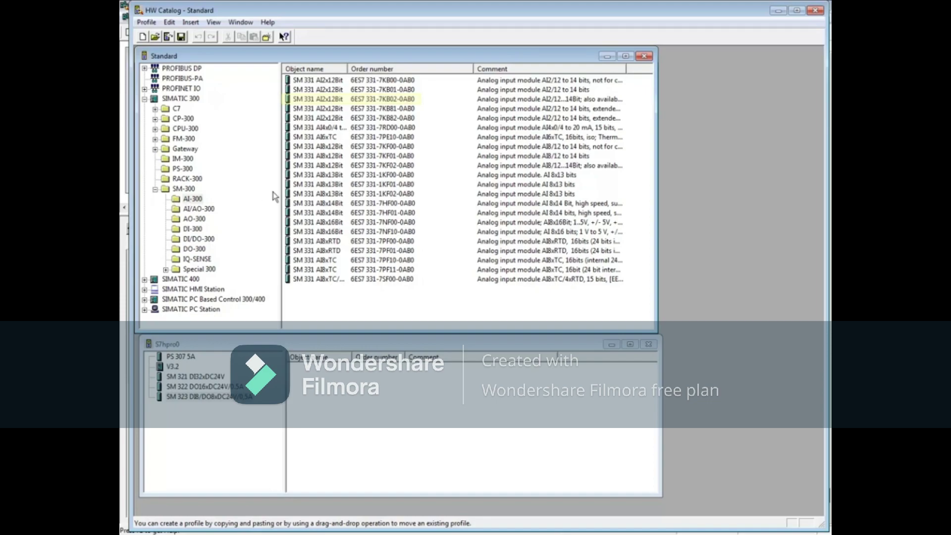
{"action": "left_click_drag", "start_coordinate": [384, 99], "coordinate": [174, 421]}
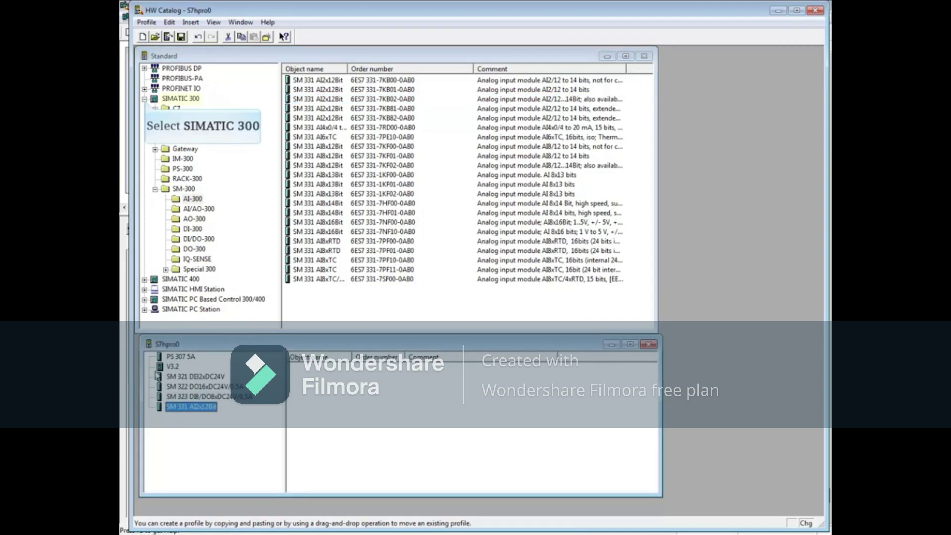
- Copy SCALANCE X208 6GK5 208-0BA10-2AA3 version V4.2 from PROFINET IO Network Components into S7hpro0
{"action": "left_click", "coordinate": [145, 101]}
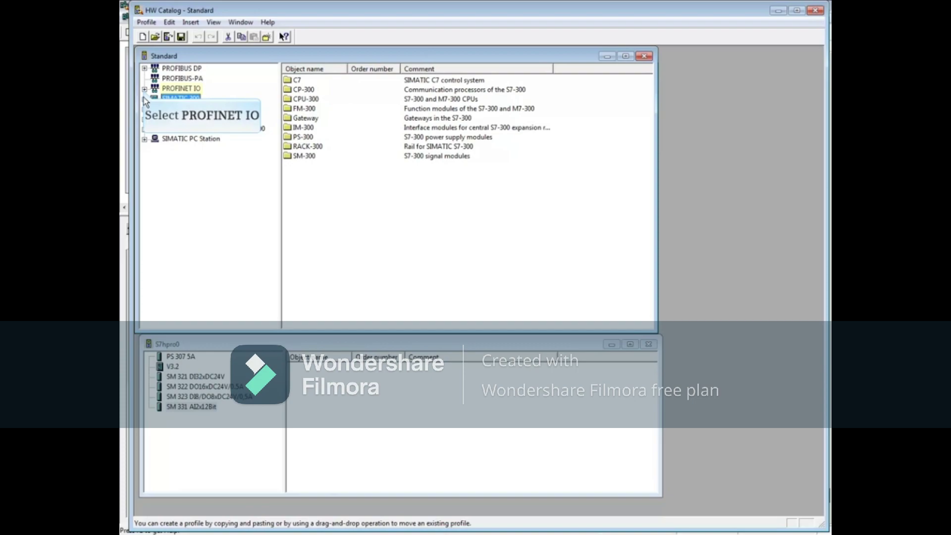
{"action": "left_click", "coordinate": [144, 90]}
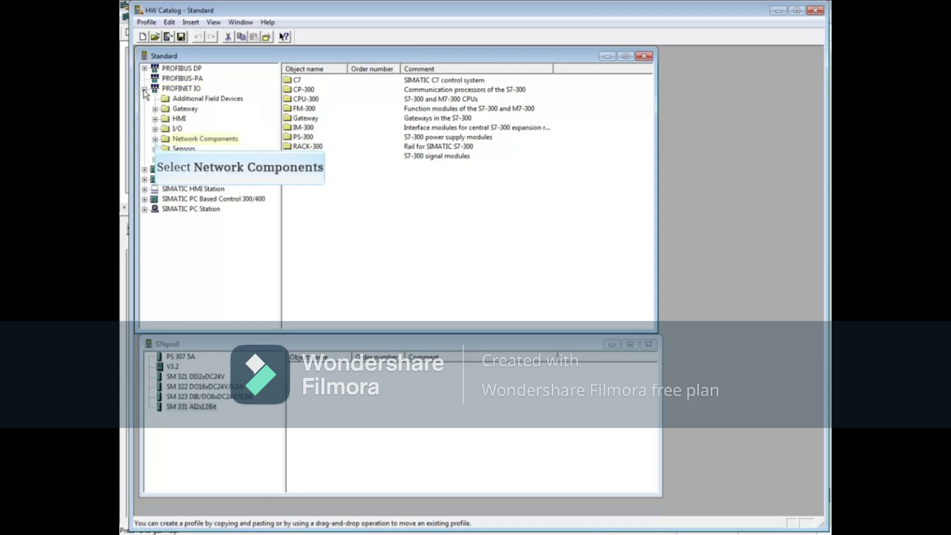
{"action": "left_click", "coordinate": [155, 140]}
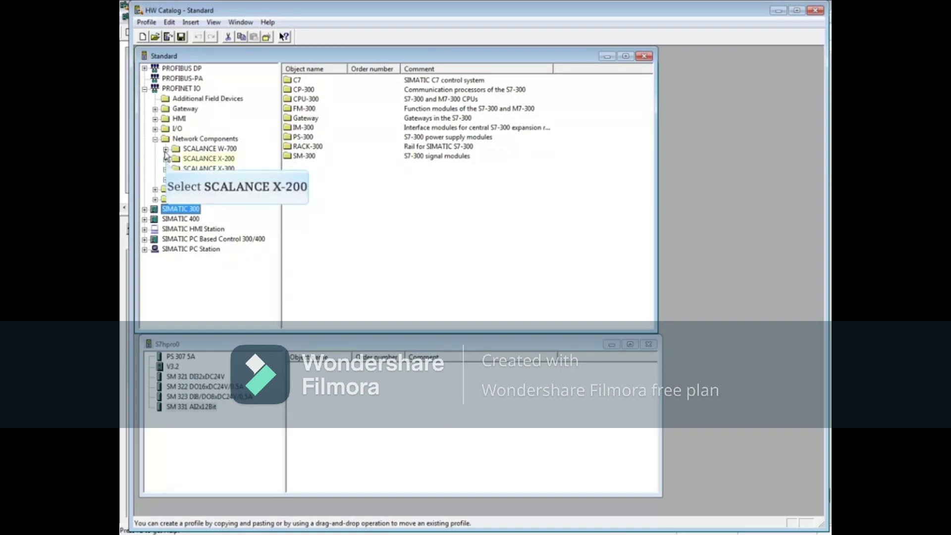
{"action": "left_click", "coordinate": [166, 159]}
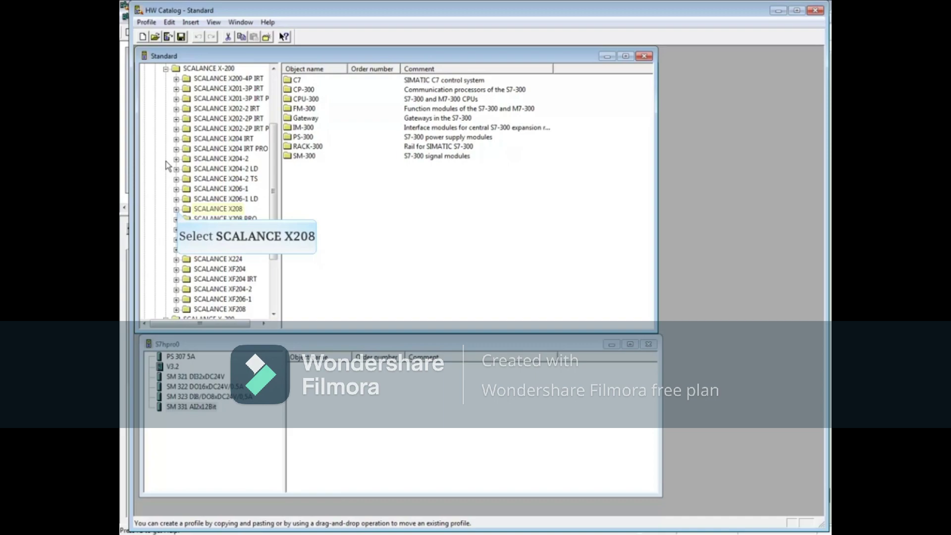
{"action": "left_click", "coordinate": [176, 209]}
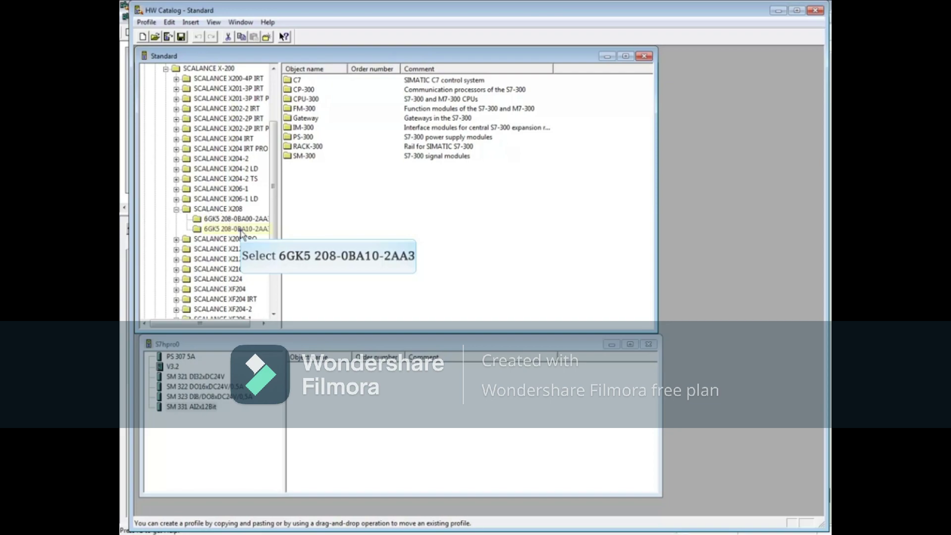
{"action": "left_click", "coordinate": [242, 231]}
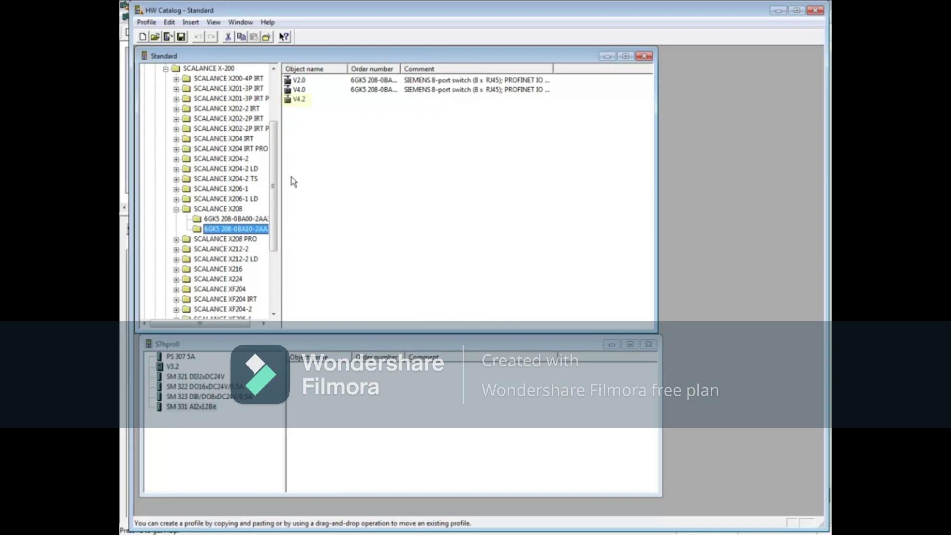
{"action": "left_click", "coordinate": [299, 99], "text": "shift"}
{"action": "left_click_drag", "start_coordinate": [254, 139], "coordinate": [168, 426]}
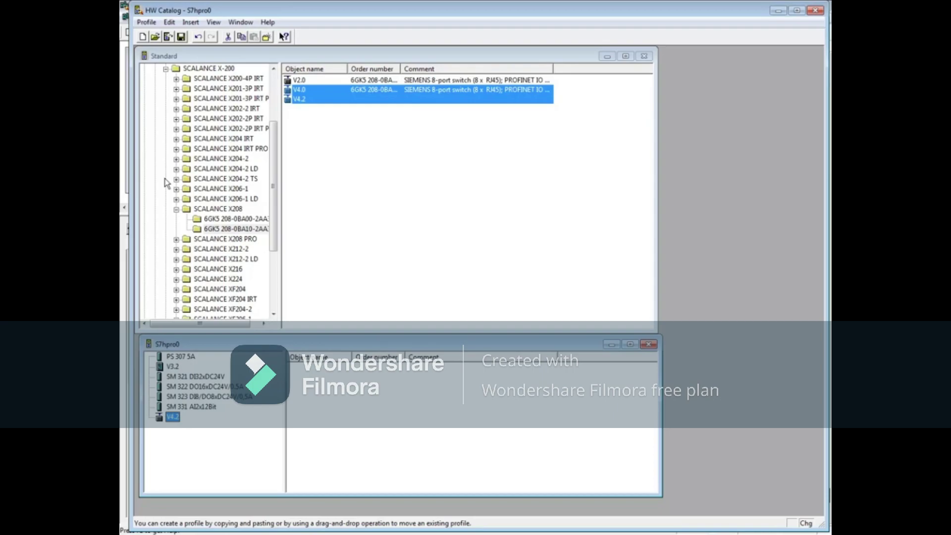
{"action": "left_click", "coordinate": [165, 72]}
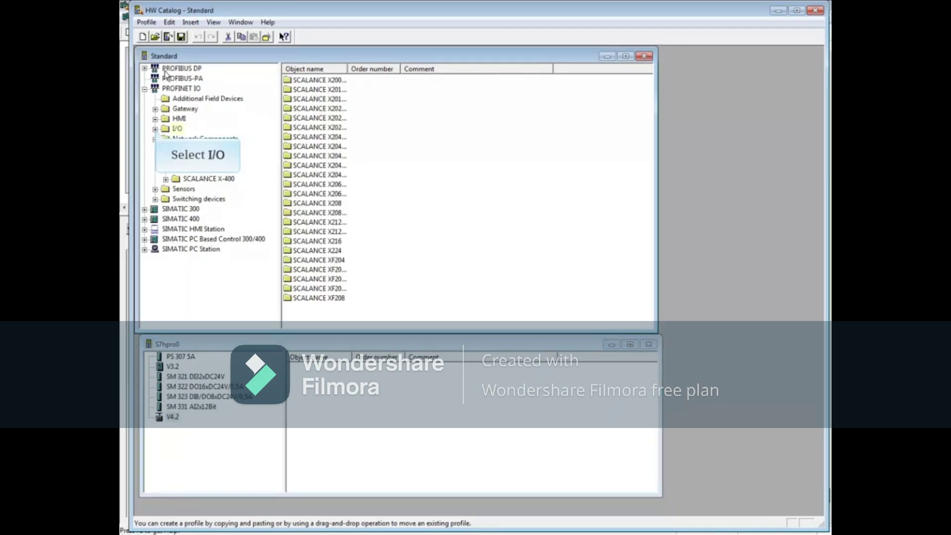
- Copy the IM151-3 PN ST V7.0 module from PROFINET IO > I/O > ET 200S into S7hpro0
{"action": "left_click", "coordinate": [155, 130]}
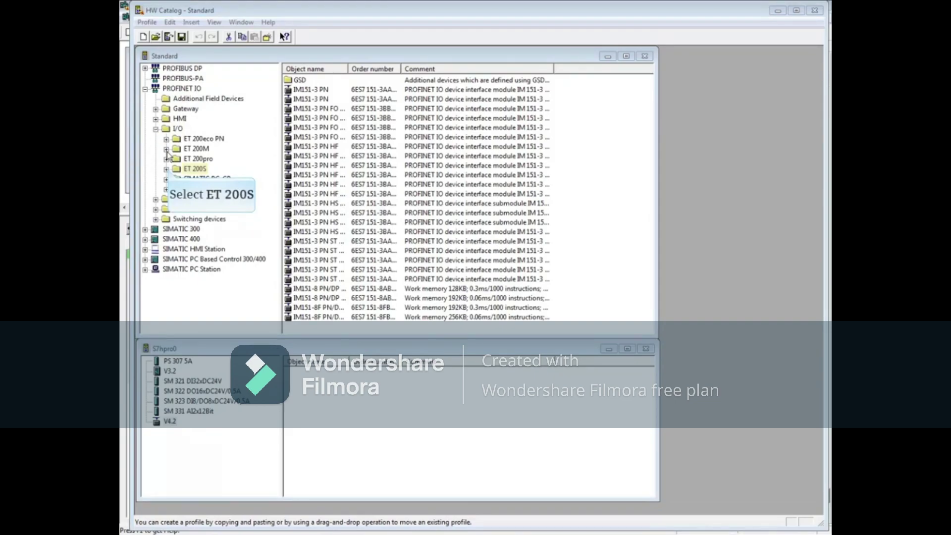
{"action": "left_click", "coordinate": [167, 168]}
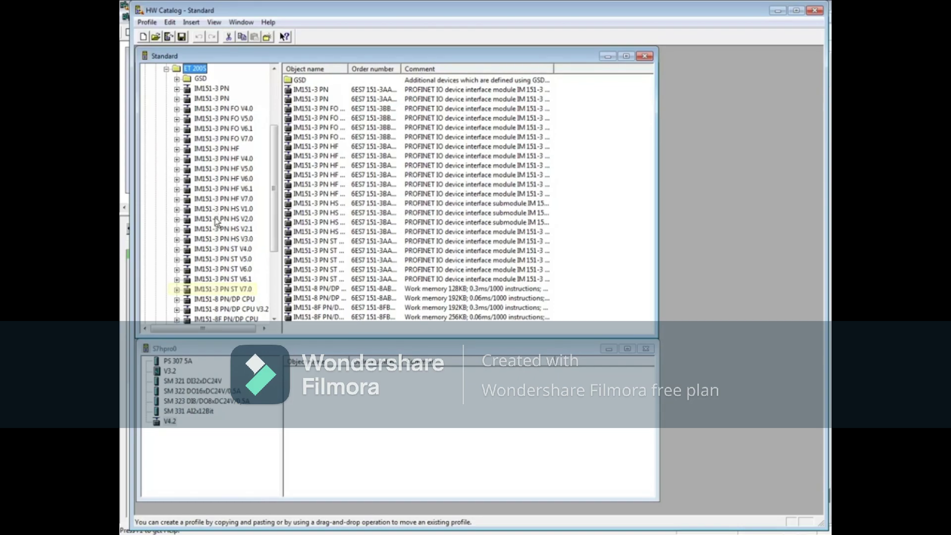
{"action": "left_click", "coordinate": [216, 301]}
{"action": "left_click_drag", "start_coordinate": [216, 305], "coordinate": [178, 440]}
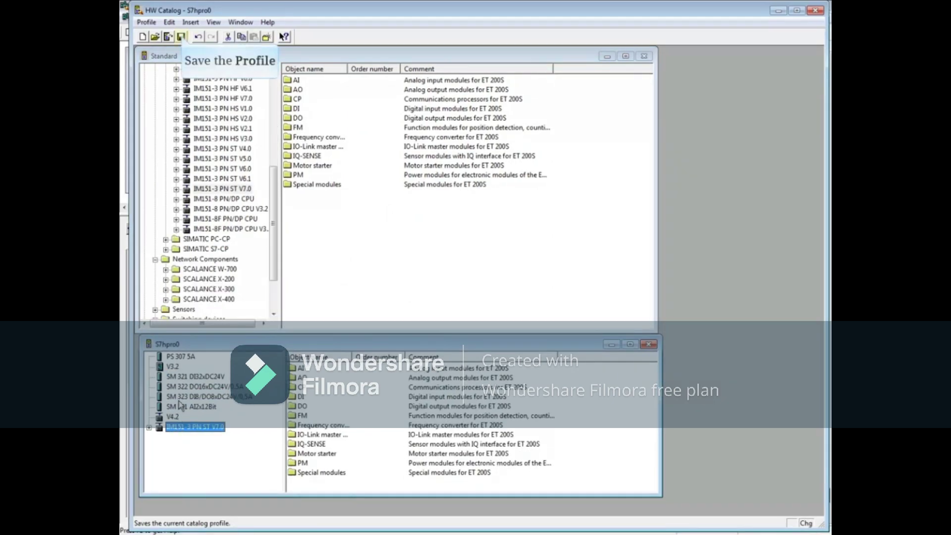
- Save the S7hpro0 profile under the name 'My_Profile' and close the catalog editor
{"action": "left_click", "coordinate": [181, 36]}
{"action": "type", "text": "My_Profile"}
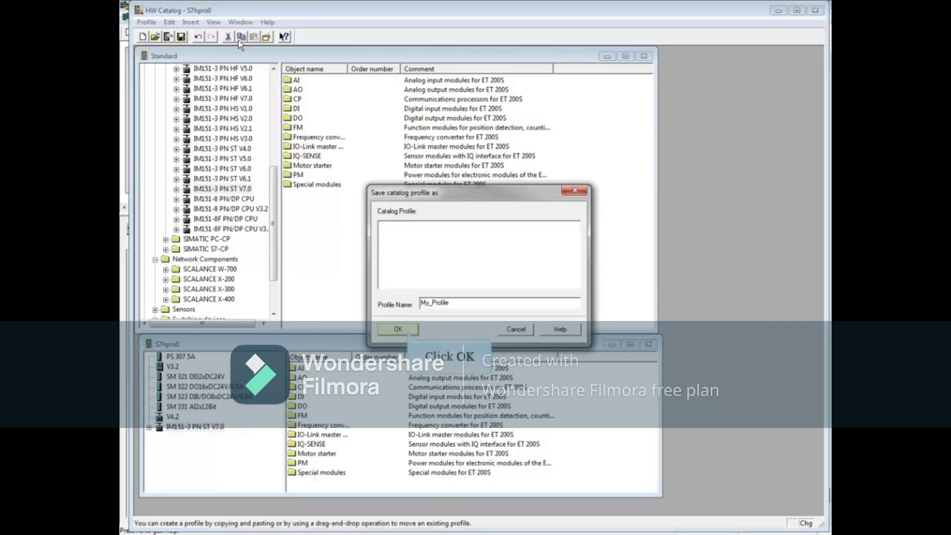
{"action": "left_click", "coordinate": [399, 329]}
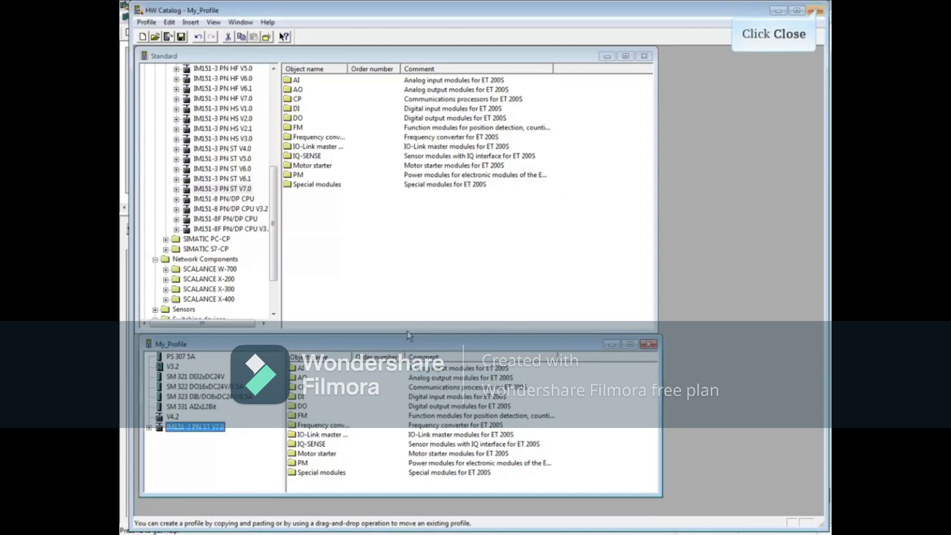
{"action": "left_click", "coordinate": [819, 11]}
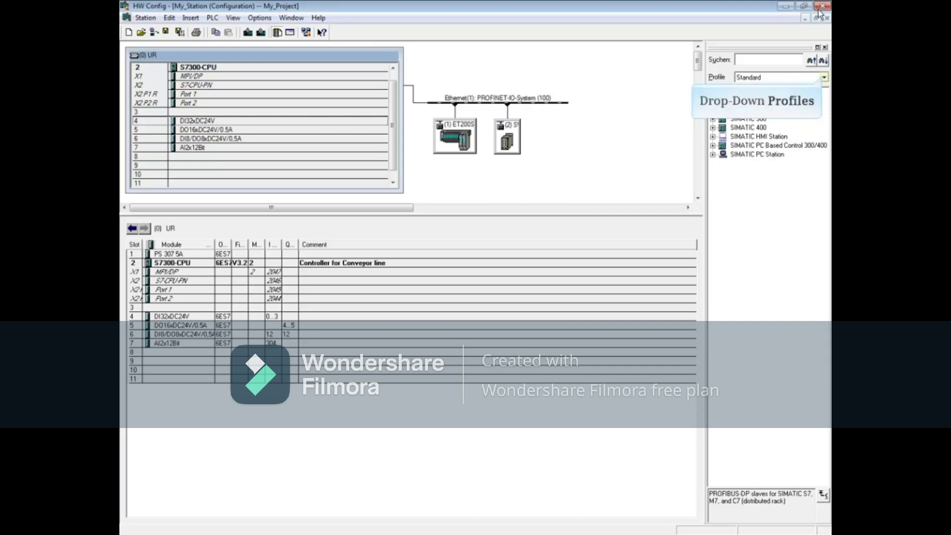
- Switch the HW Config catalog profile to My_Profile and expand the IM151-3 PN ST V7.0 node
{"action": "left_click", "coordinate": [824, 78]}
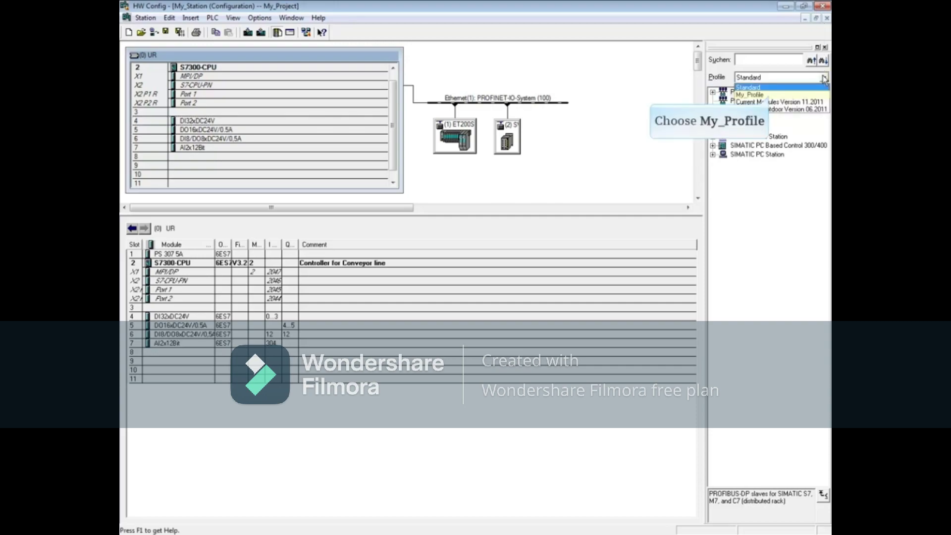
{"action": "left_click", "coordinate": [770, 94]}
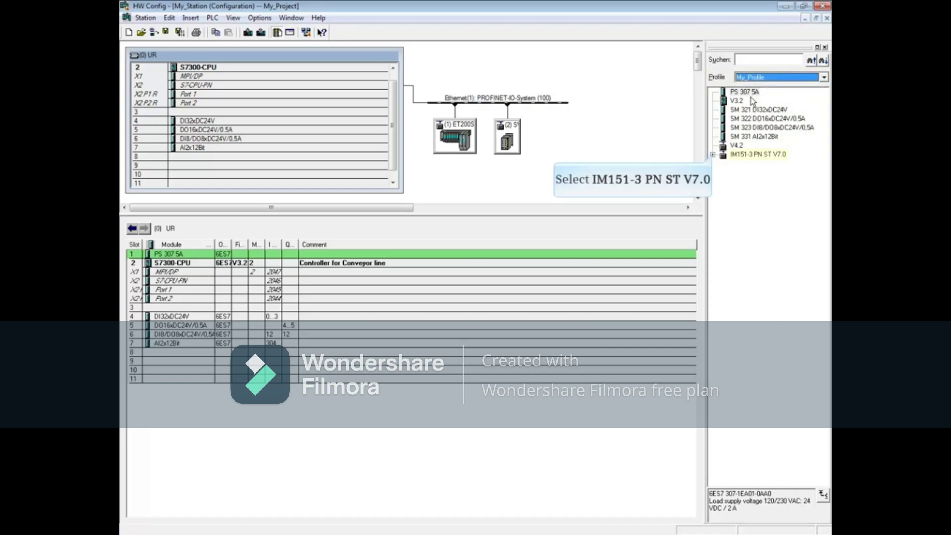
{"action": "left_click", "coordinate": [713, 154]}
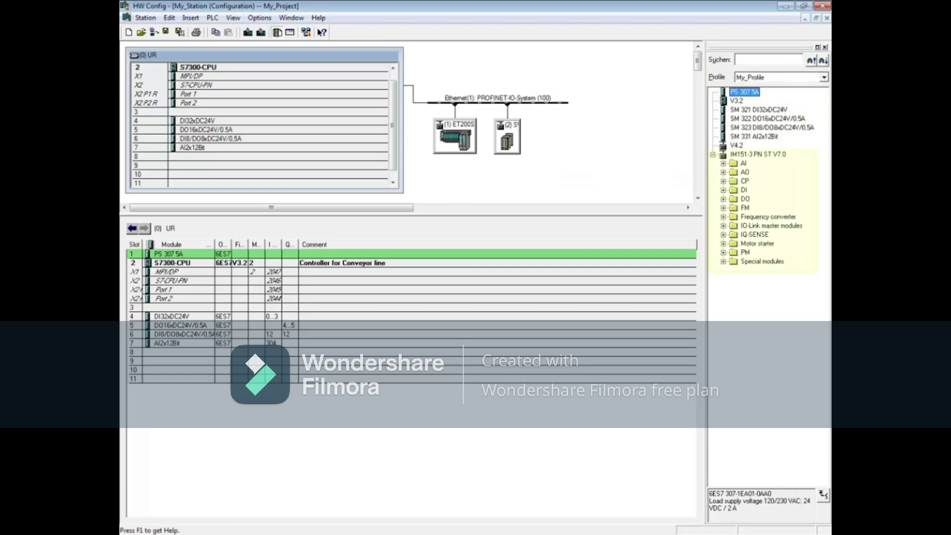